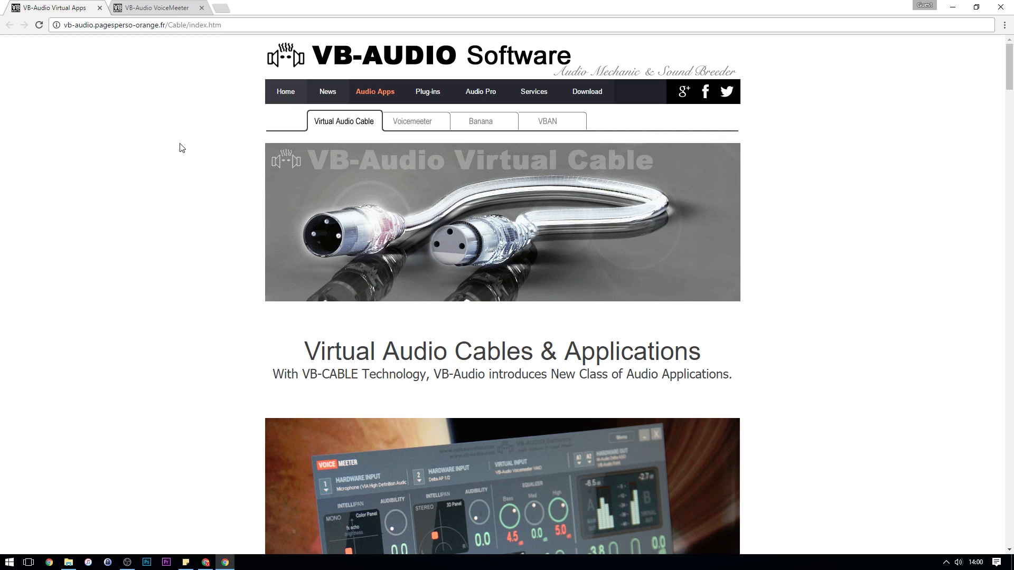
Download the VBCABLE_Driver_Pack43 zip from the INSTALL VB-CABLE section
{"action": "scroll", "coordinate": [169, 224], "scroll_direction": "down", "scroll_amount": 10}
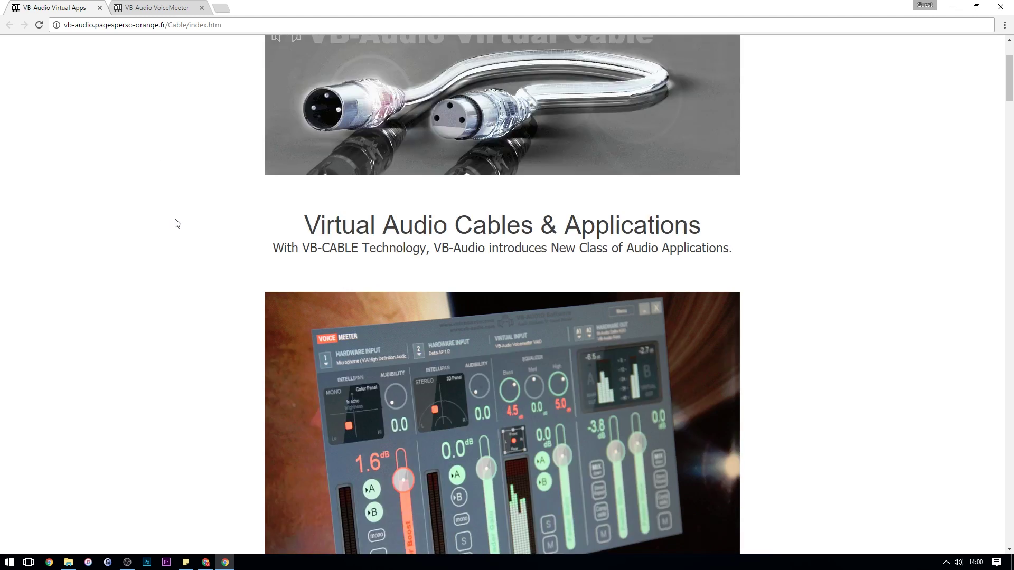
{"action": "scroll", "coordinate": [185, 212], "scroll_direction": "down", "scroll_amount": 7}
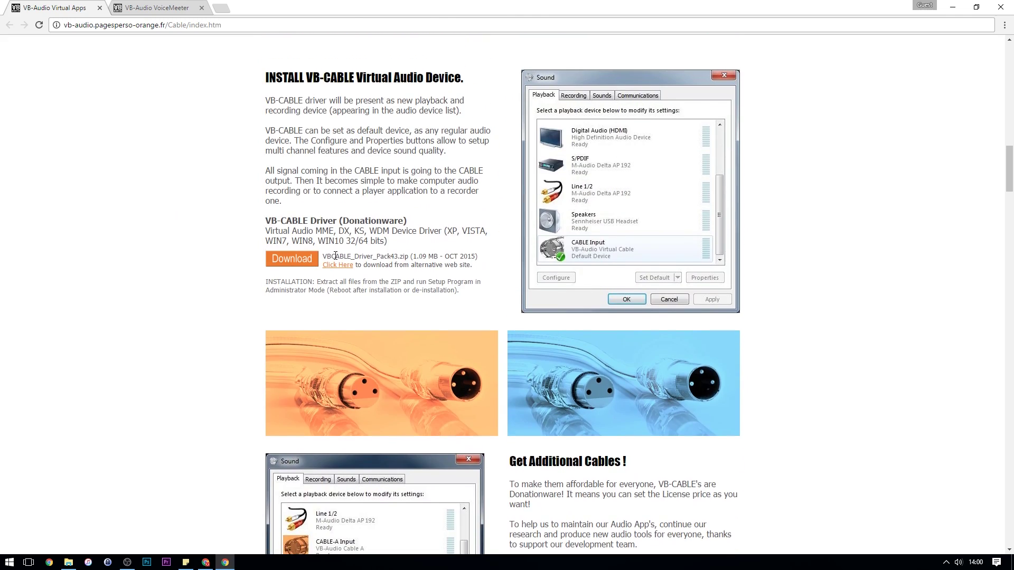
{"action": "left_click", "coordinate": [298, 262]}
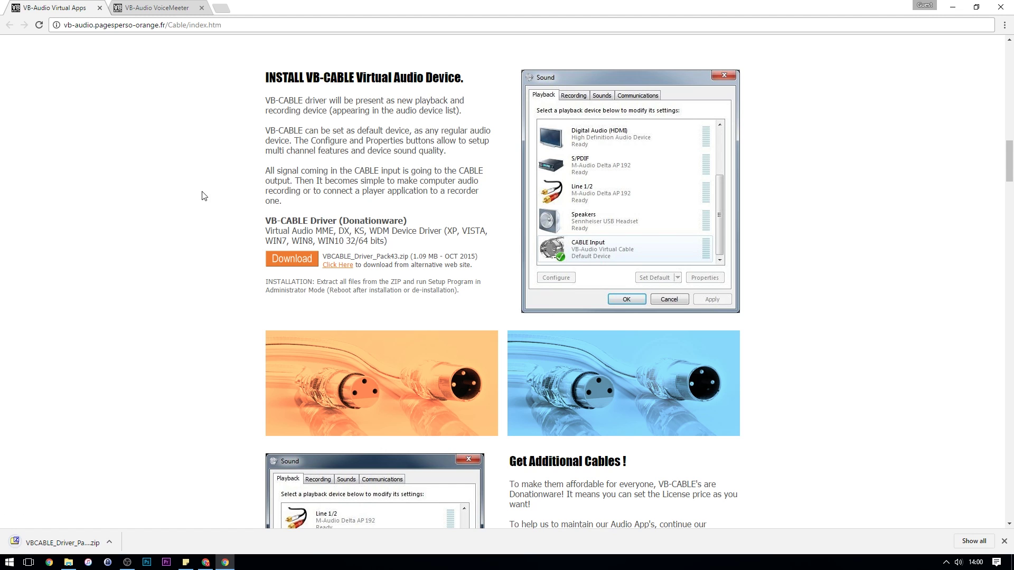
Download the VoicemeeterSetup_v1051 ZIP package from the Voicemeeter page
{"action": "left_click", "coordinate": [157, 9]}
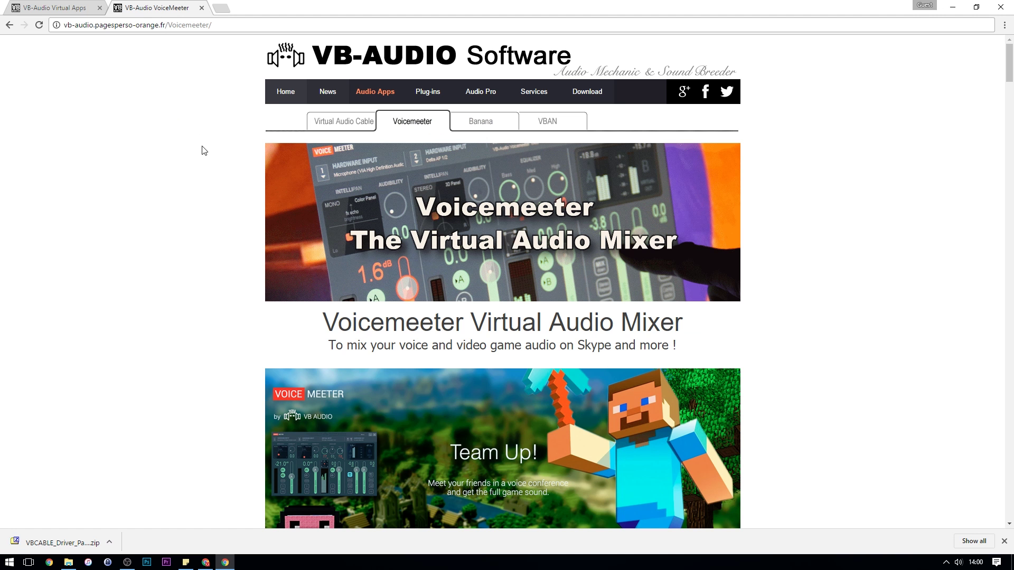
{"action": "scroll", "coordinate": [206, 153], "scroll_direction": "down", "scroll_amount": 10}
{"action": "scroll", "coordinate": [209, 153], "scroll_direction": "down", "scroll_amount": 20}
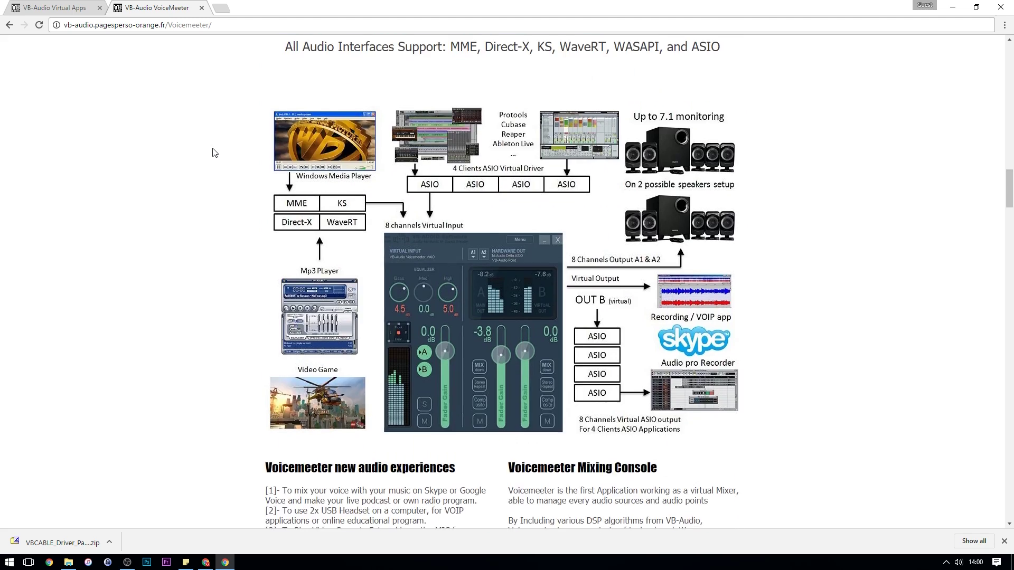
{"action": "scroll", "coordinate": [215, 152], "scroll_direction": "down", "scroll_amount": 4}
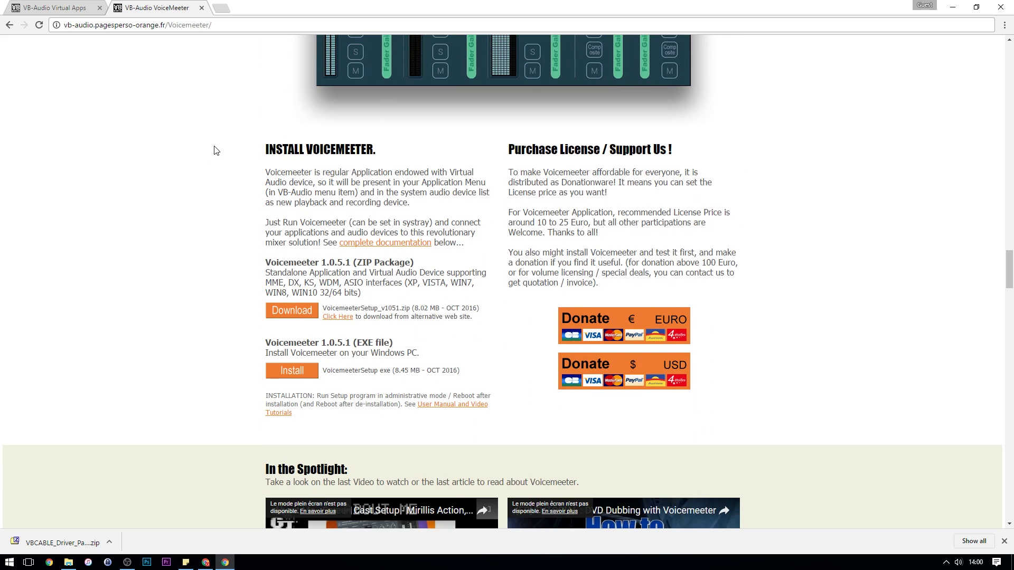
{"action": "left_click", "coordinate": [293, 311]}
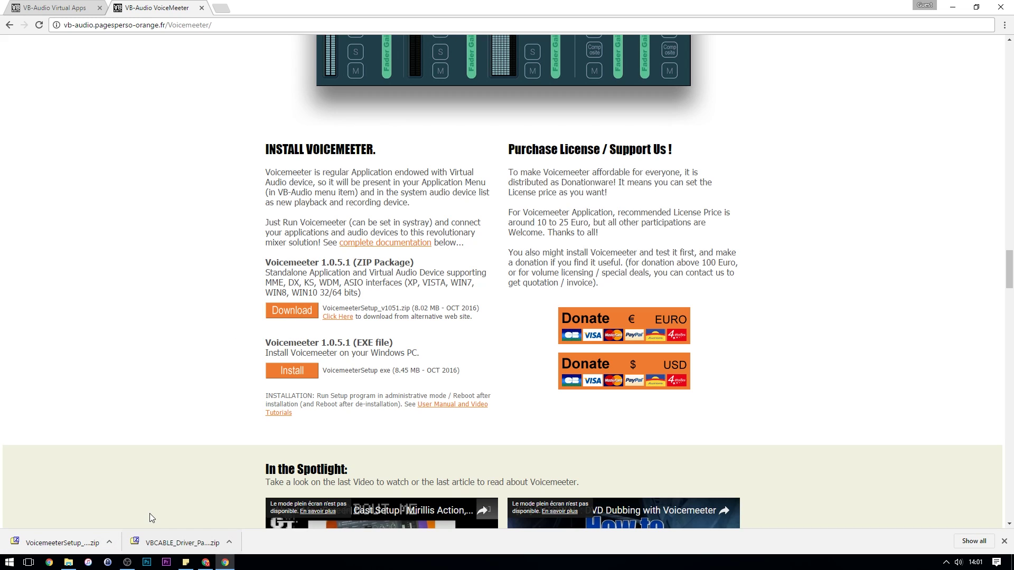
Extract both downloaded zips in Downloads into their own folders with 7-Zip
{"action": "left_click", "coordinate": [68, 563]}
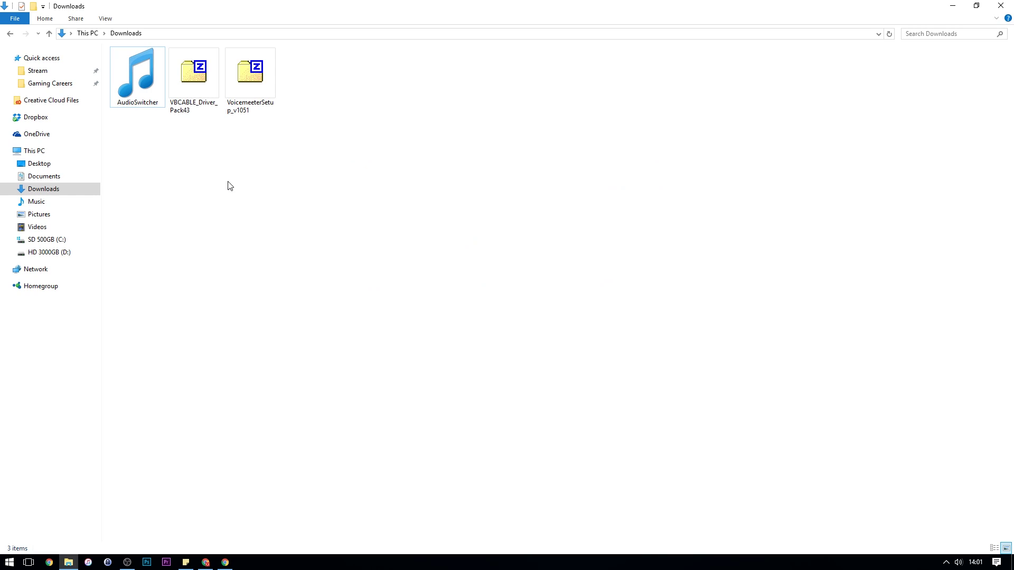
{"action": "left_click_drag", "start_coordinate": [269, 143], "coordinate": [209, 85]}
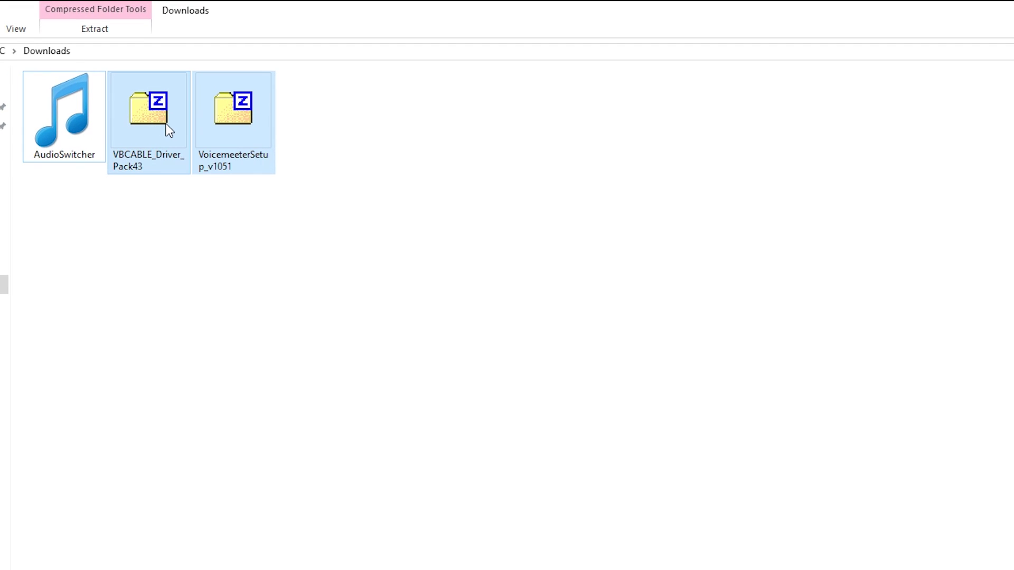
{"action": "right_click", "coordinate": [205, 83]}
{"action": "mouse_move", "coordinate": [242, 153]}
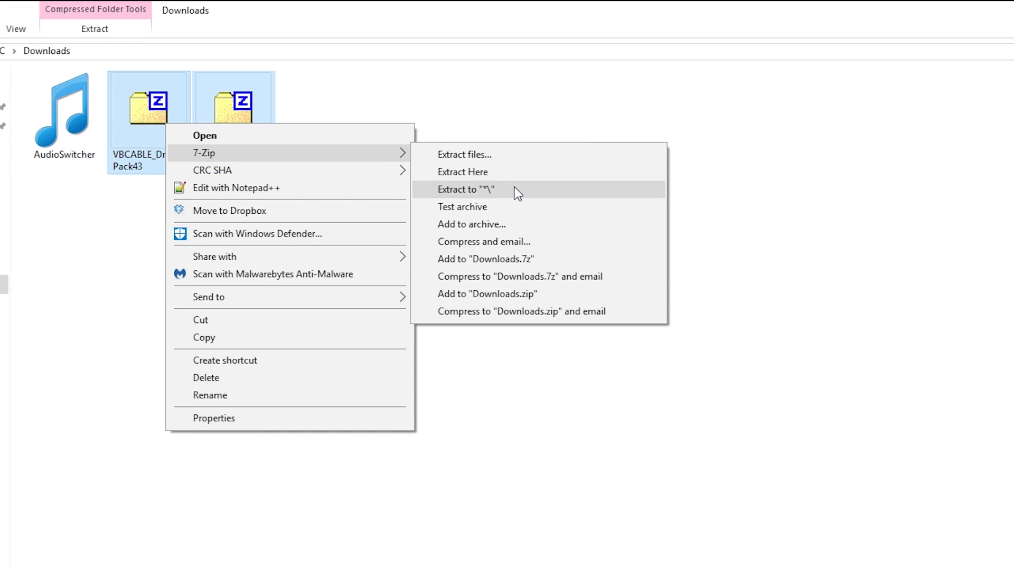
{"action": "left_click", "coordinate": [529, 190]}
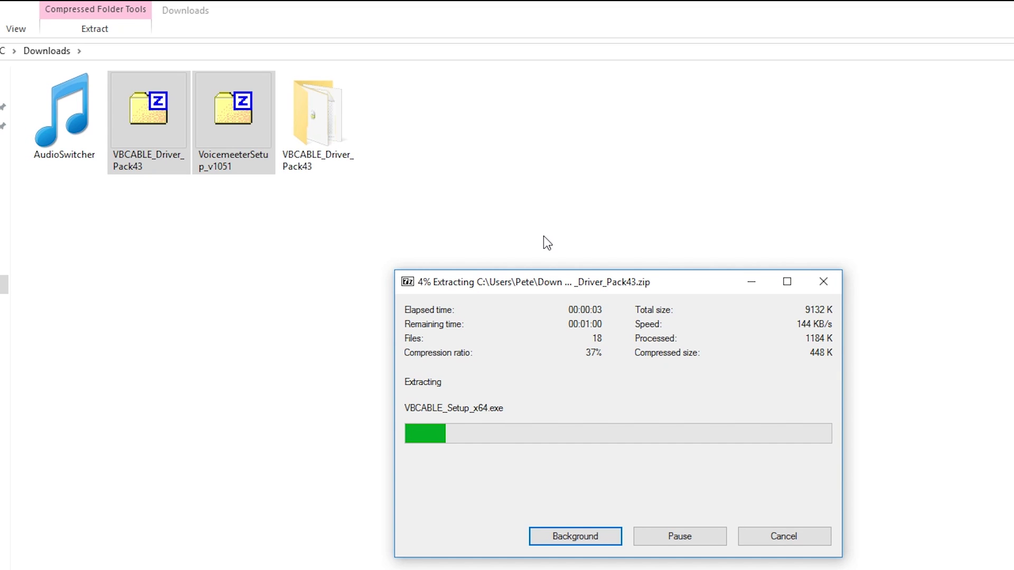
Open the extracted VBCABLE_Driver_Pack43 folder
{"action": "left_click", "coordinate": [396, 214]}
{"action": "key", "text": "Right"}
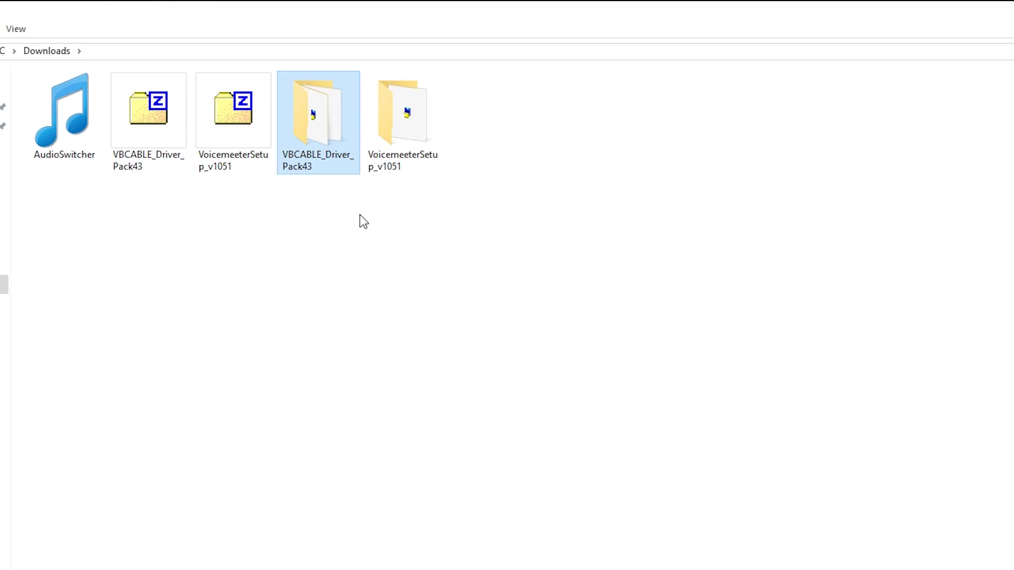
{"action": "key", "text": "Right"}
{"action": "left_click", "coordinate": [355, 164]}
{"action": "left_click", "coordinate": [422, 153]}
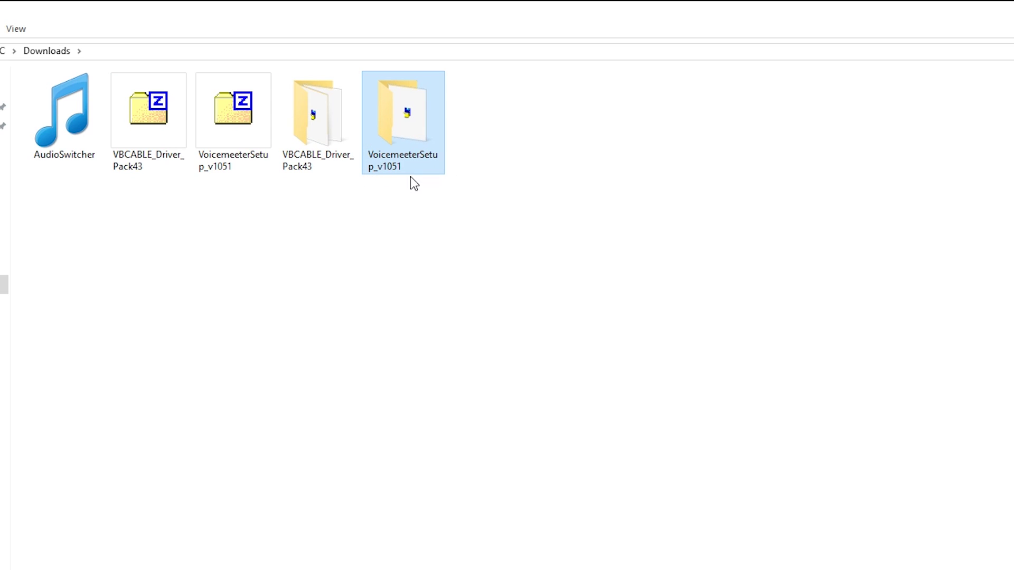
{"action": "double_click", "coordinate": [322, 124]}
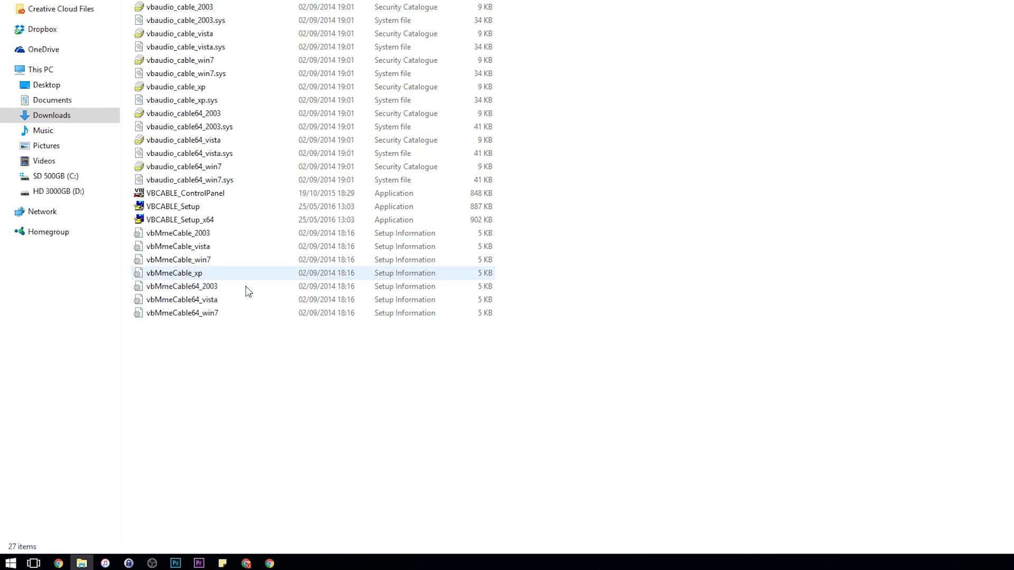
{"action": "right_click", "coordinate": [11, 563]}
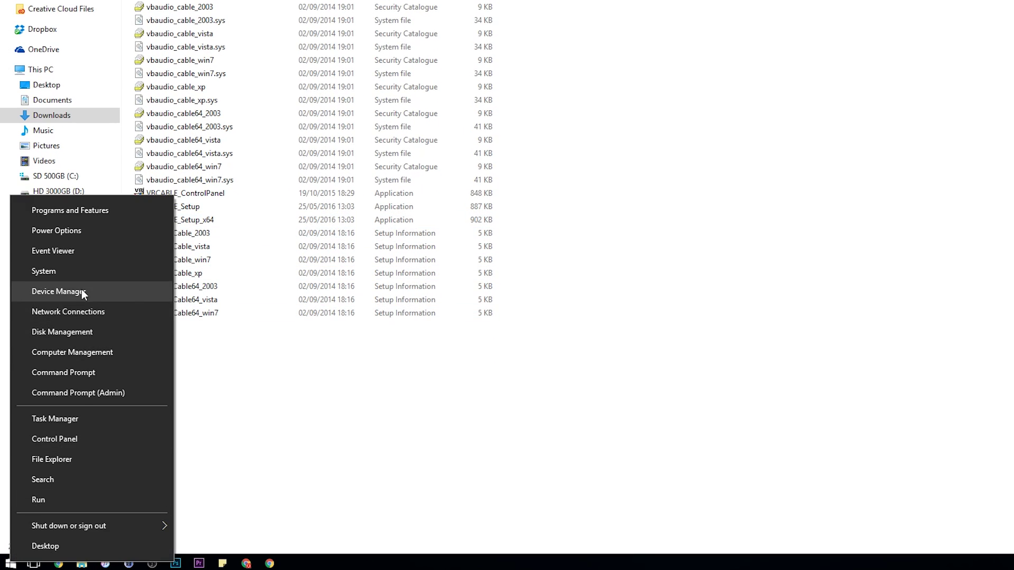
{"action": "left_click", "coordinate": [81, 272]}
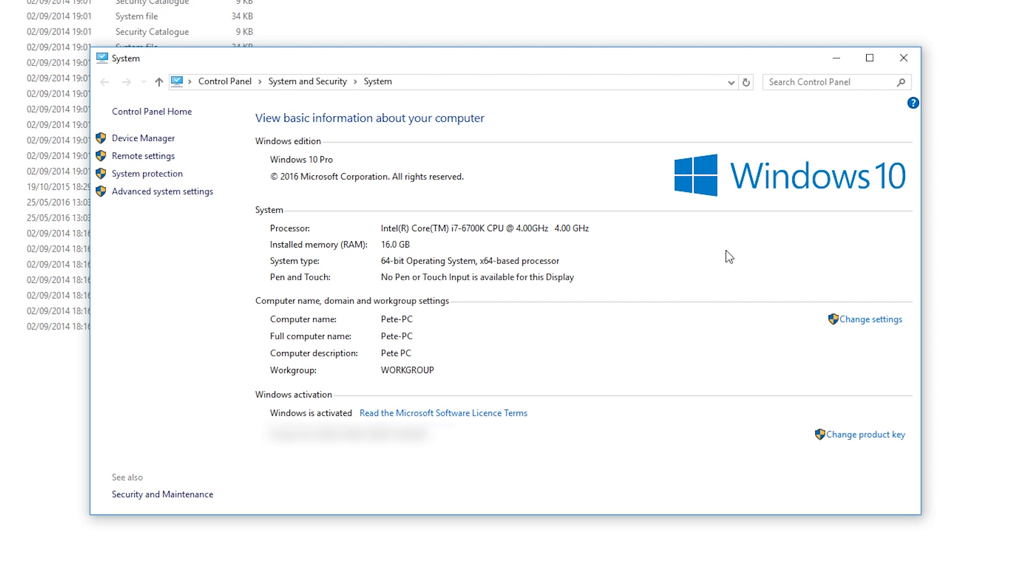
Run VBCABLE_Setup_x64 as administrator, install the driver, and confirm the success message
{"action": "left_click", "coordinate": [900, 58]}
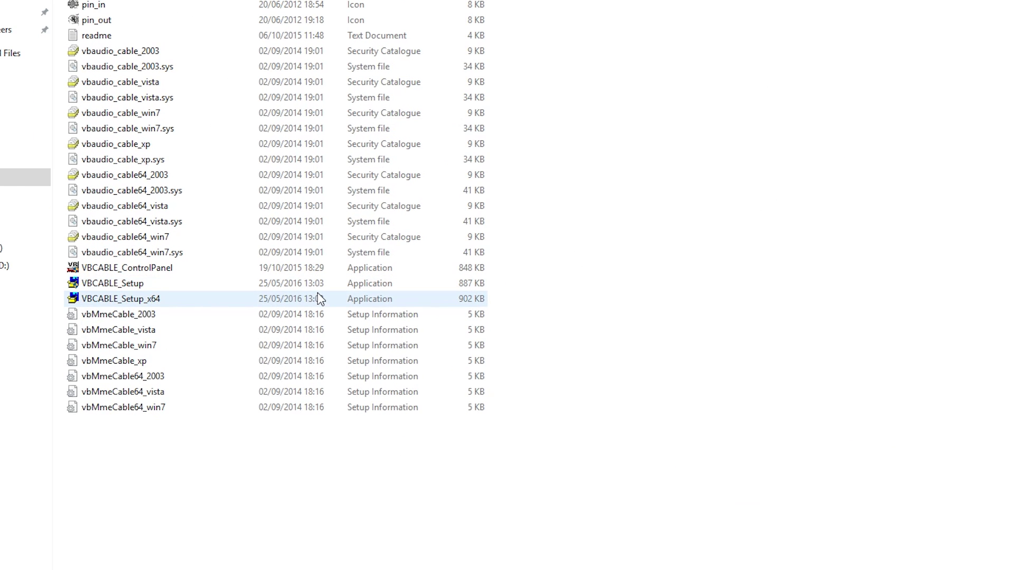
{"action": "left_click", "coordinate": [127, 299]}
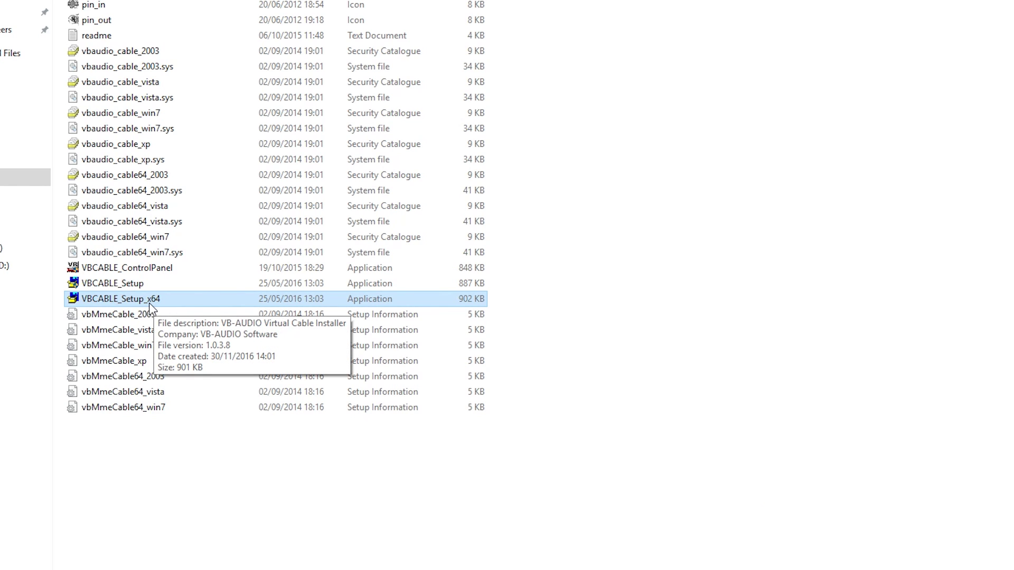
{"action": "left_click", "coordinate": [136, 284]}
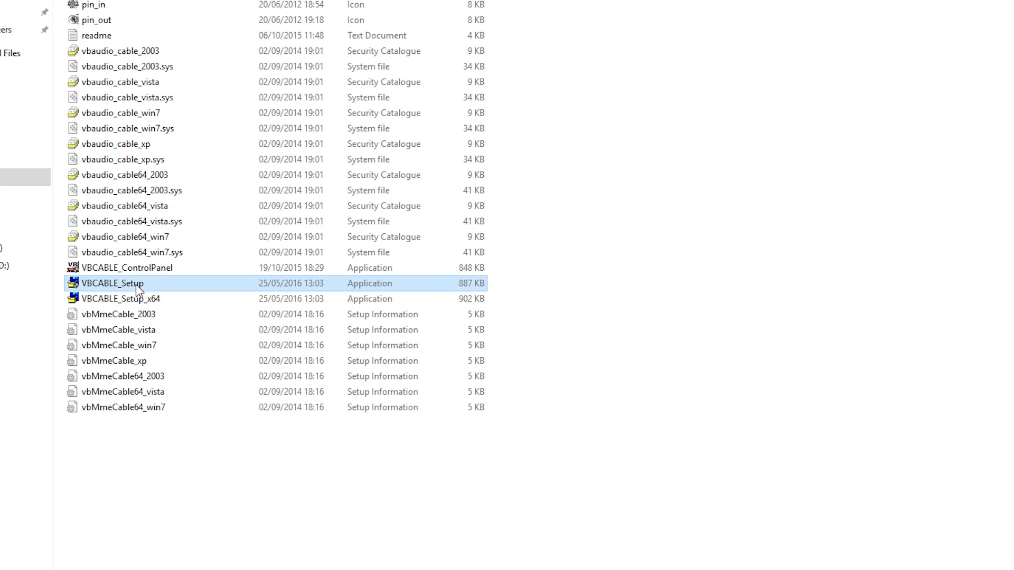
{"action": "right_click", "coordinate": [144, 302]}
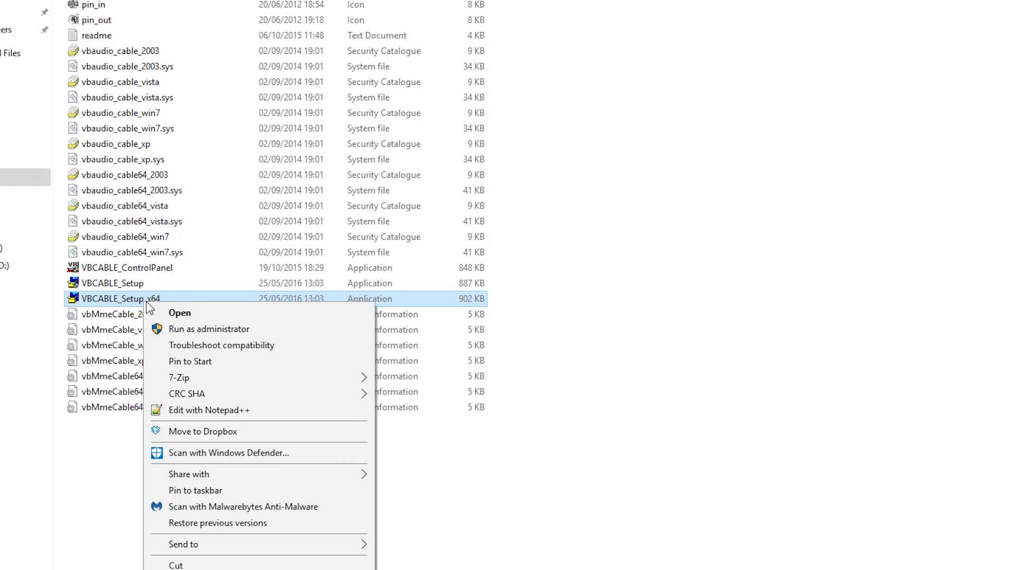
{"action": "left_click", "coordinate": [191, 328]}
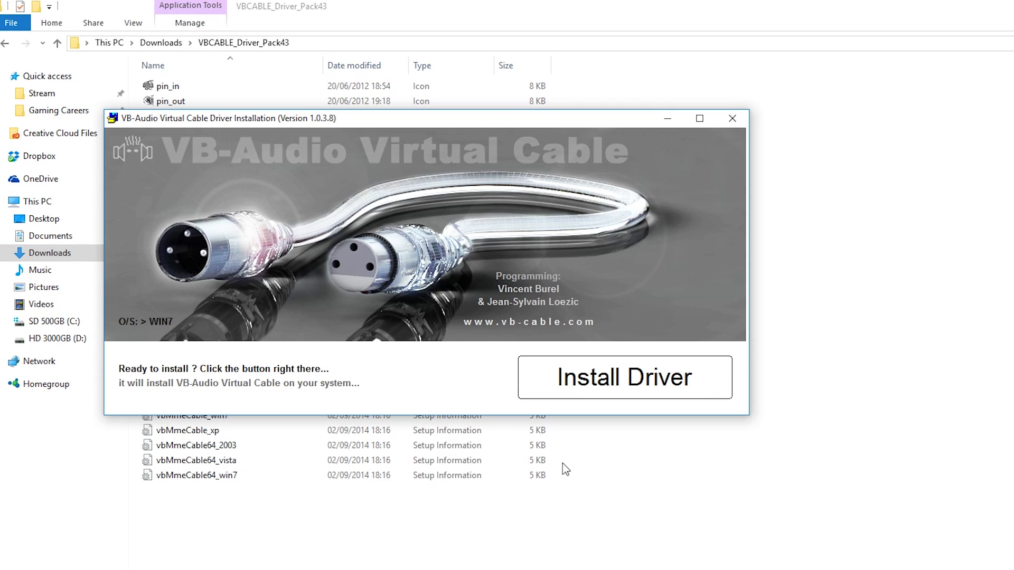
{"action": "left_click", "coordinate": [627, 381]}
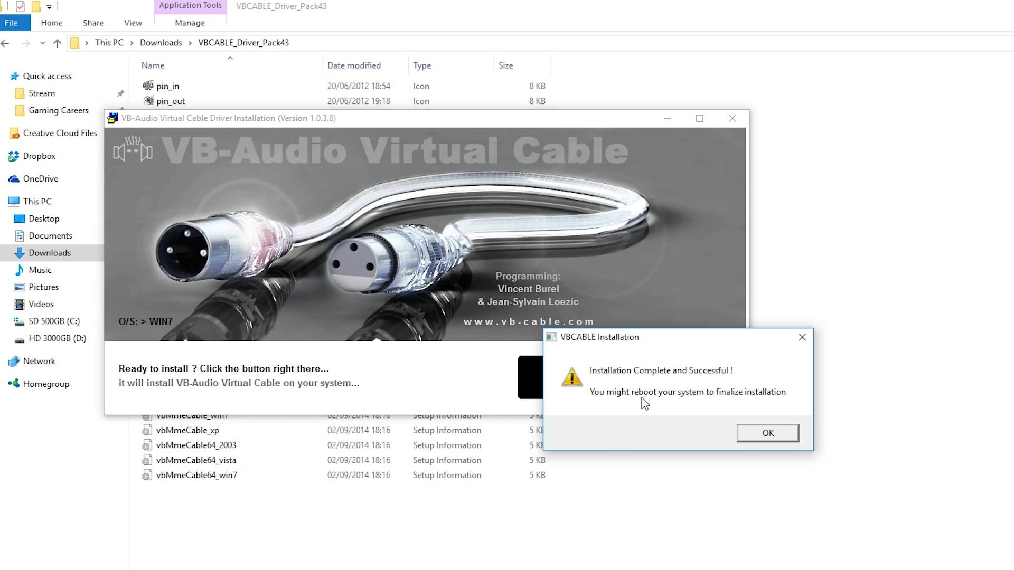
{"action": "left_click", "coordinate": [772, 433]}
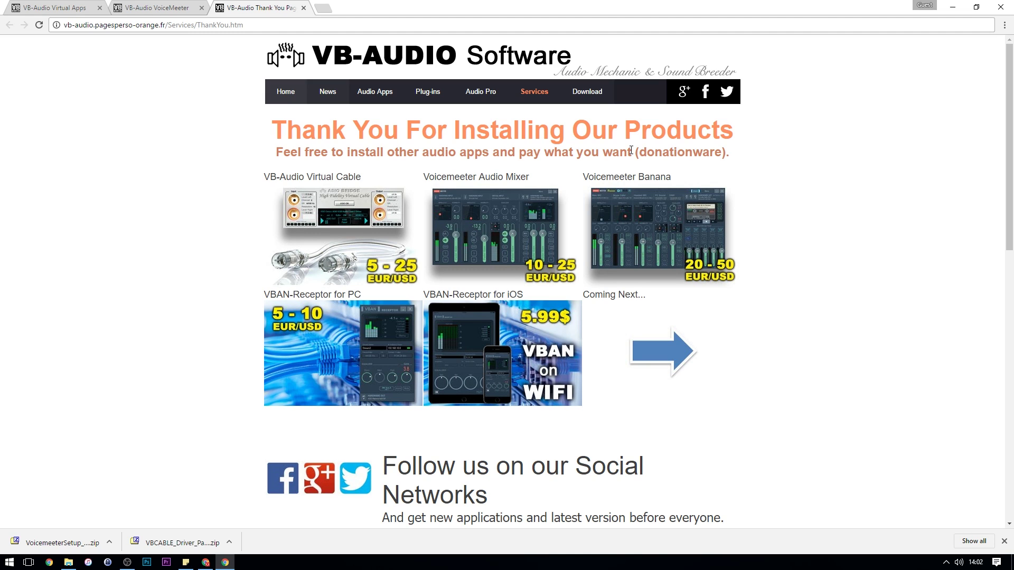
Close the thank-you tab and open the VoicemeeterSetup_v1051 folder in Downloads
{"action": "left_click", "coordinate": [304, 8]}
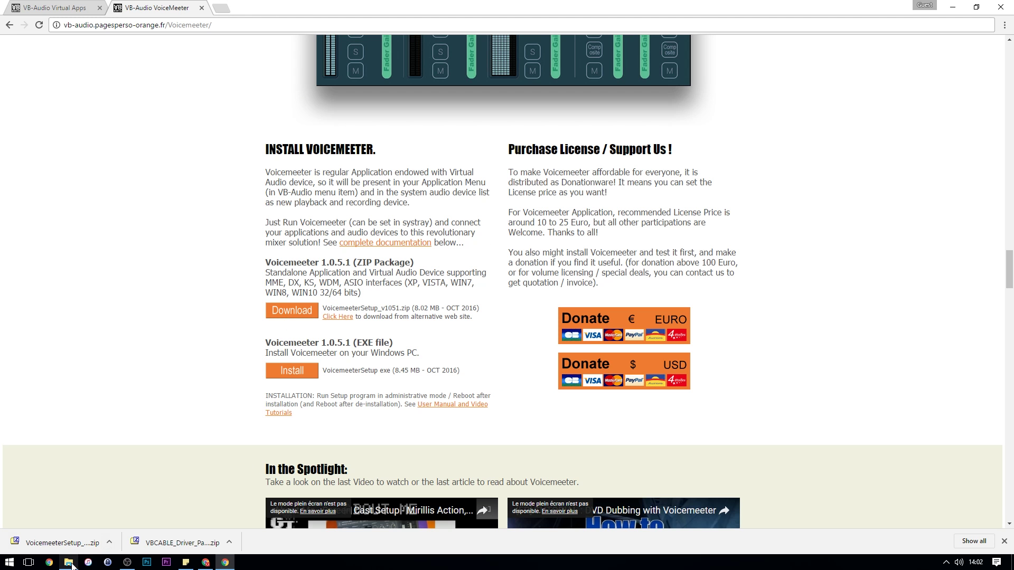
{"action": "left_click", "coordinate": [69, 562]}
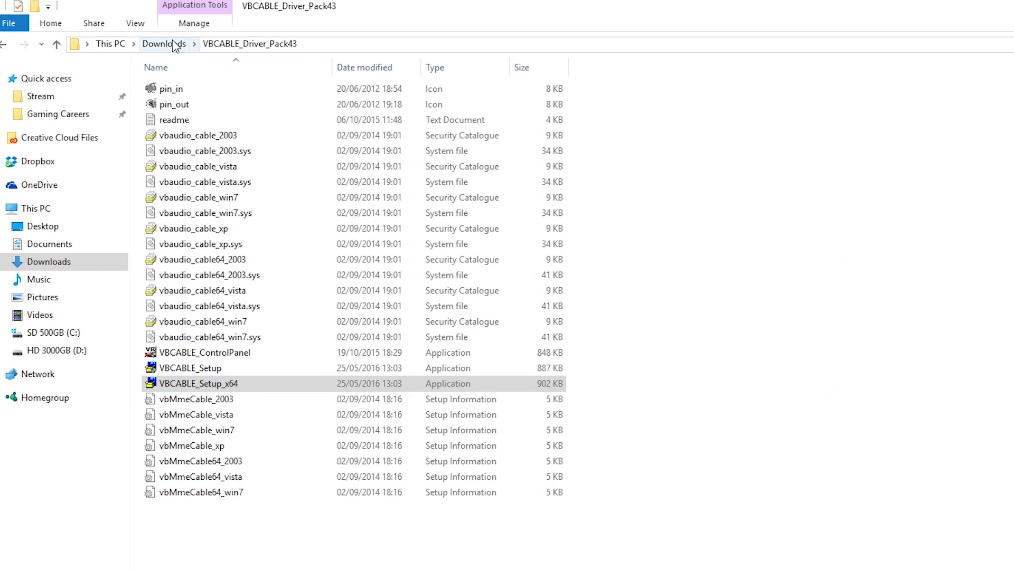
{"action": "left_click", "coordinate": [125, 33]}
{"action": "double_click", "coordinate": [264, 103]}
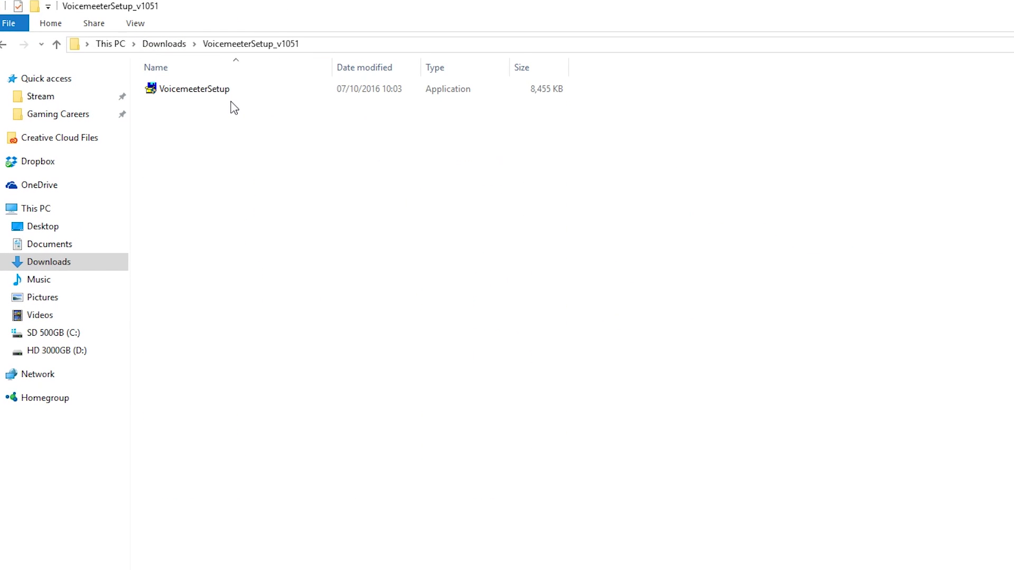
Run VoicemeeterSetup as administrator and install Voicemeeter 1.0.5.1
{"action": "right_click", "coordinate": [212, 90]}
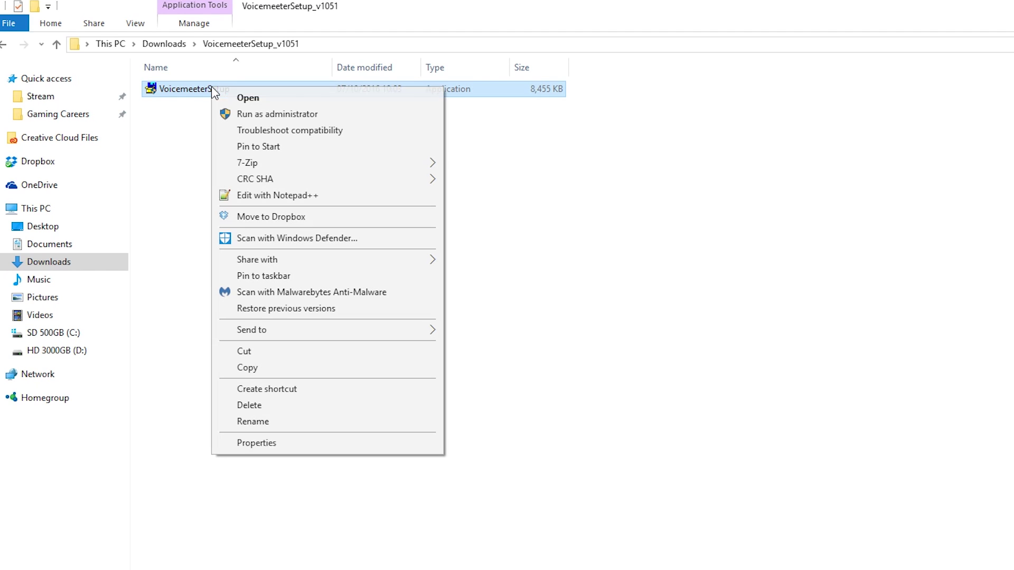
{"action": "left_click", "coordinate": [265, 118]}
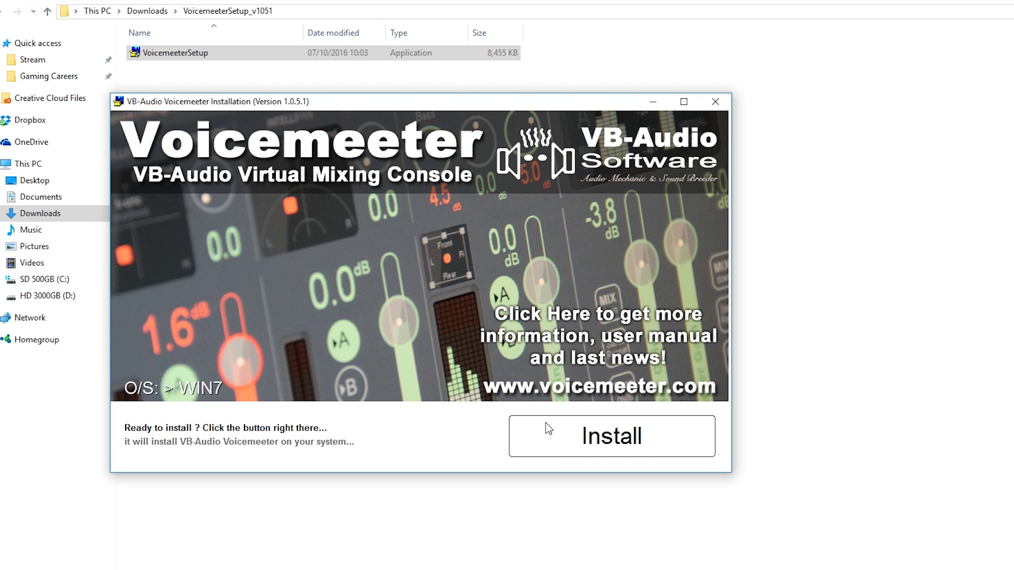
{"action": "left_click", "coordinate": [623, 442]}
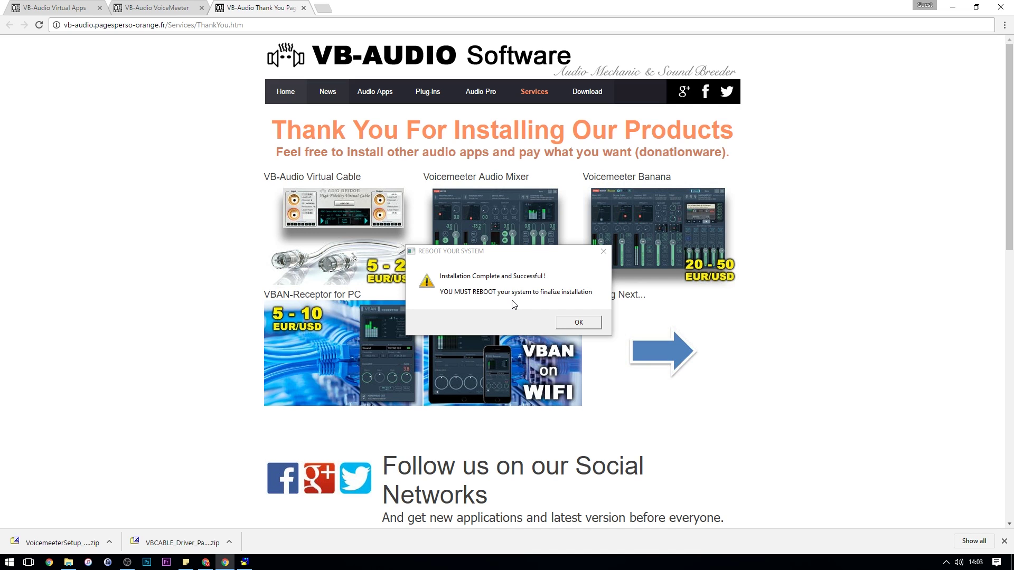
Acknowledge the REBOOT YOUR SYSTEM installation notice
{"action": "left_click", "coordinate": [578, 327]}
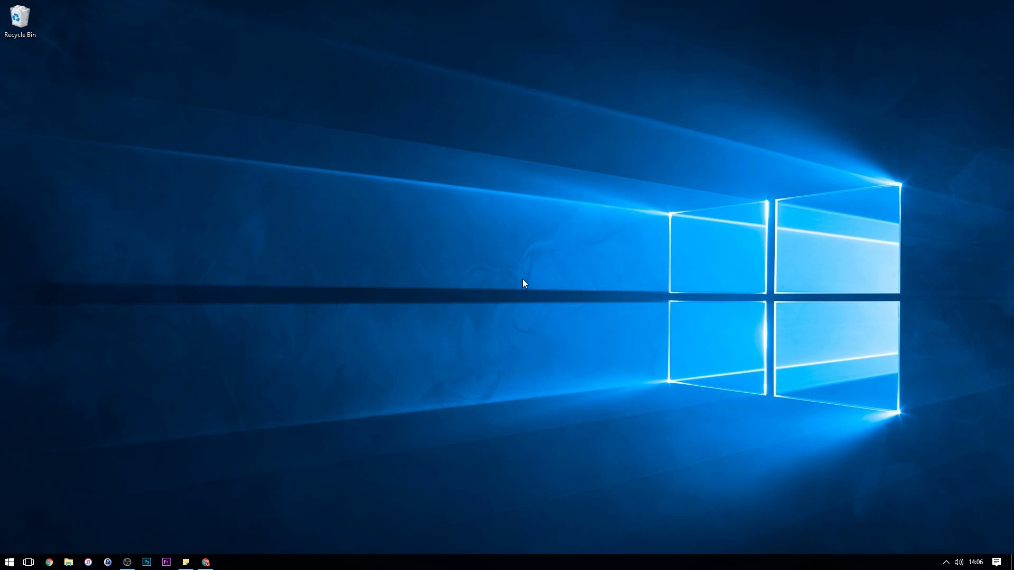
Launch Voicemeeter by searching 'voice' in the Start menu
{"action": "key", "text": "super"}
{"action": "type", "text": "voice"}
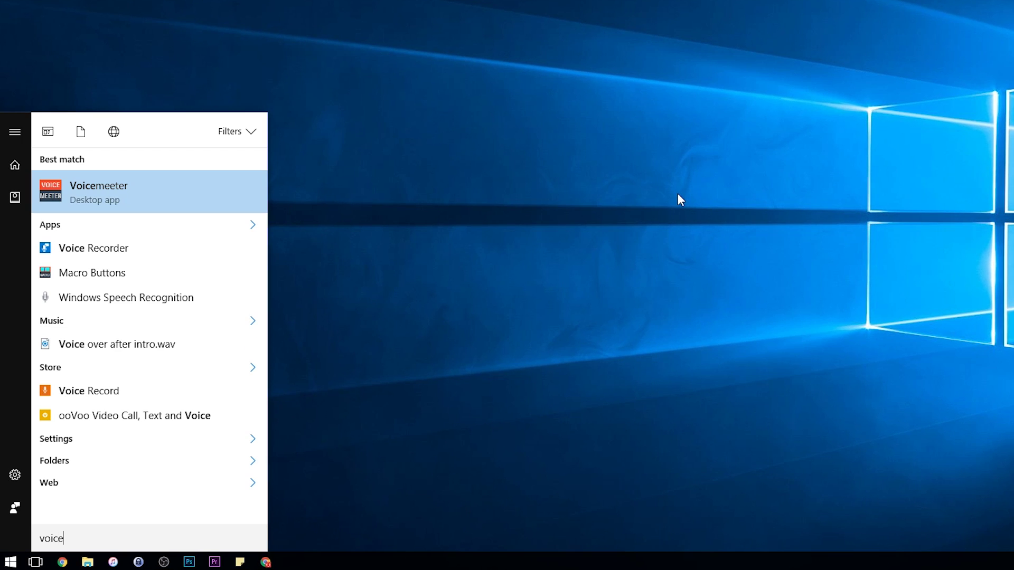
{"action": "key", "text": "Return"}
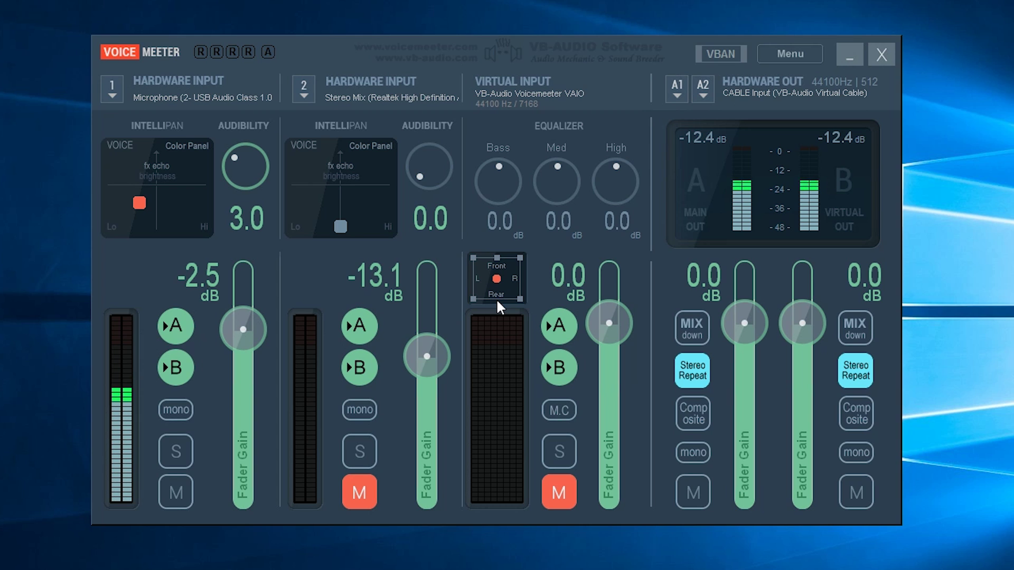
Load the 'GamingCareers - BlueMic' settings file from Documents via Load Settings
{"action": "left_click", "coordinate": [776, 58]}
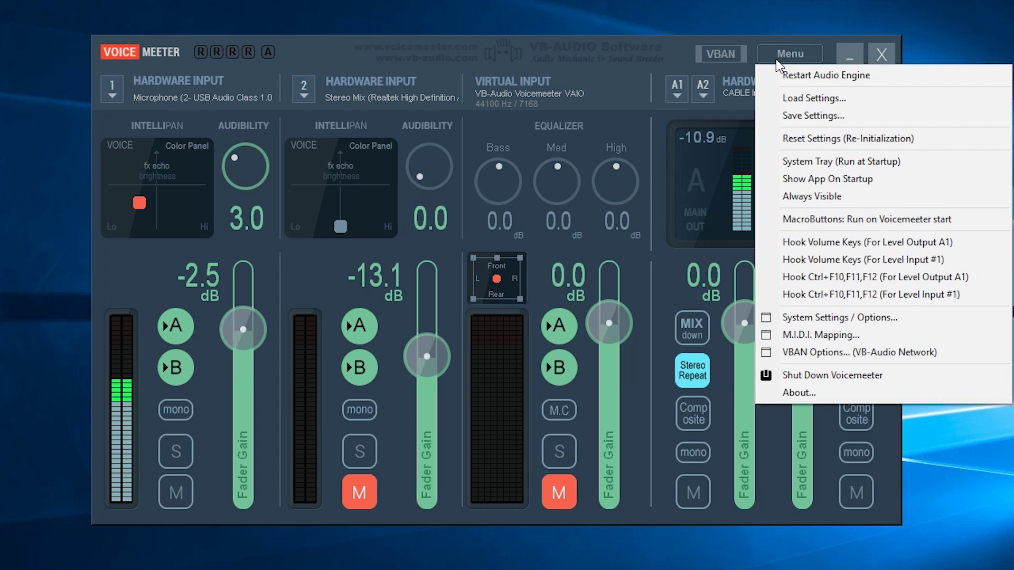
{"action": "left_click", "coordinate": [787, 97]}
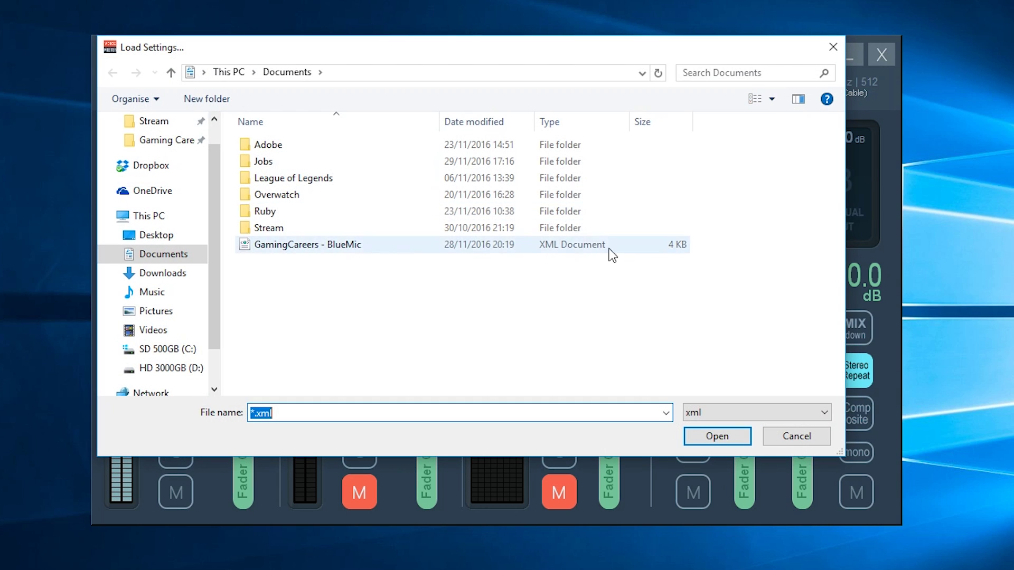
{"action": "left_click", "coordinate": [344, 247]}
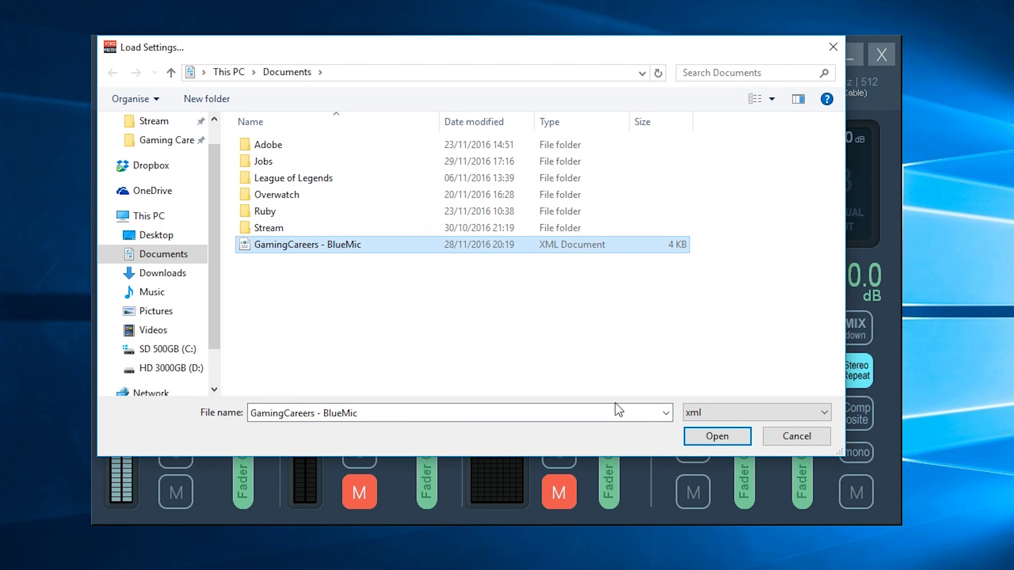
{"action": "left_click", "coordinate": [703, 437]}
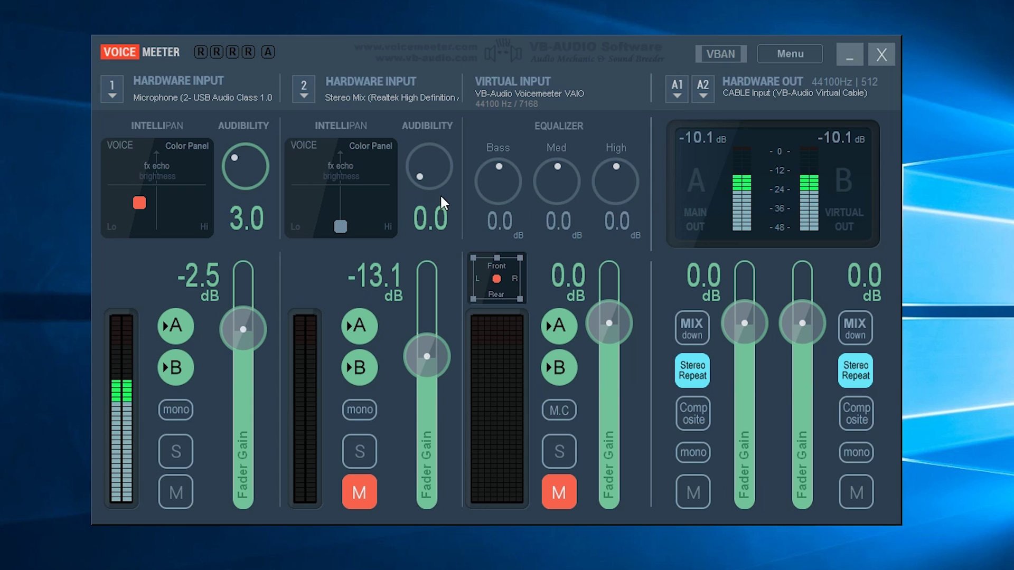
{"action": "left_click", "coordinate": [113, 92]}
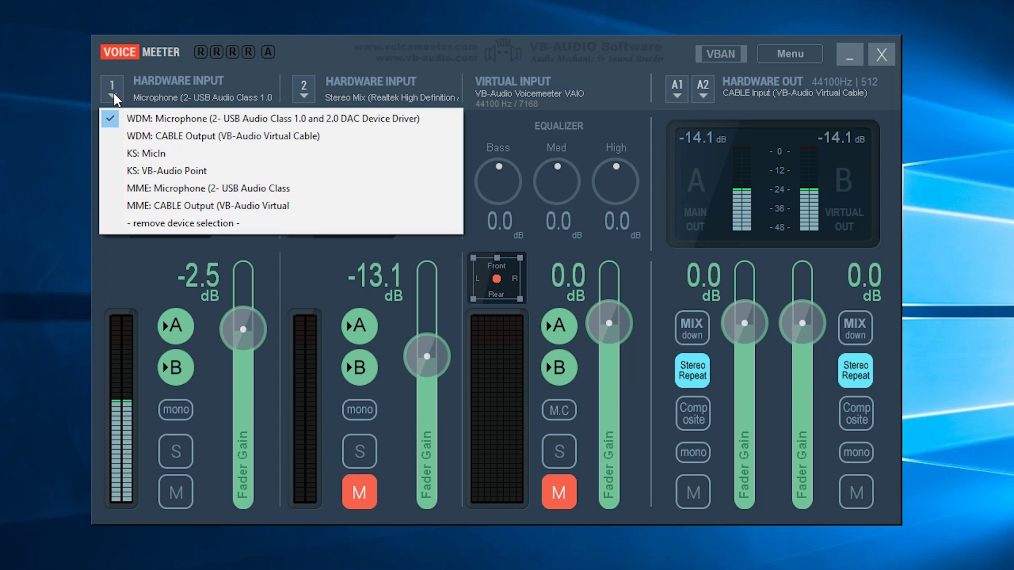
{"action": "left_click", "coordinate": [272, 119]}
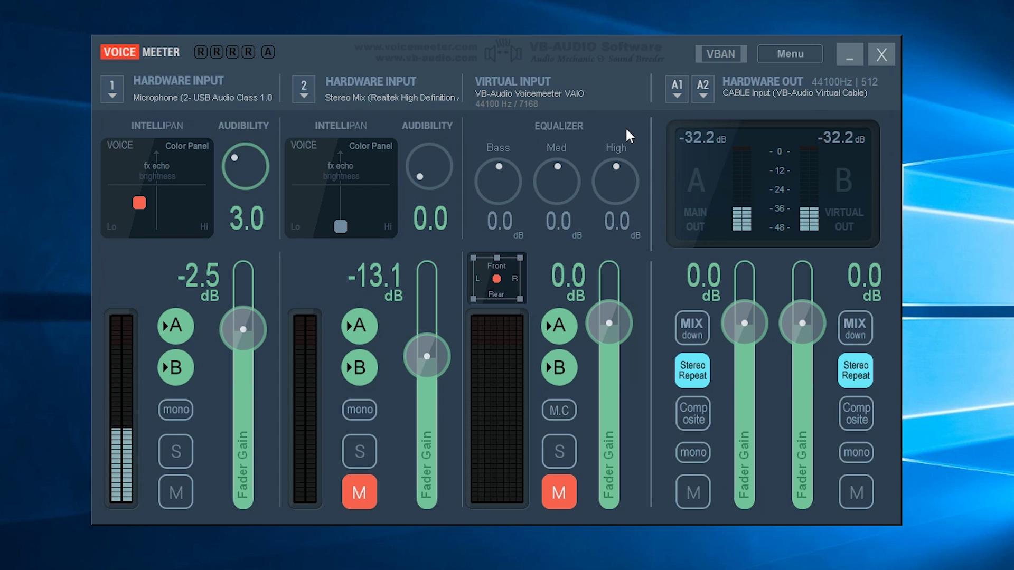
{"action": "left_click", "coordinate": [677, 95]}
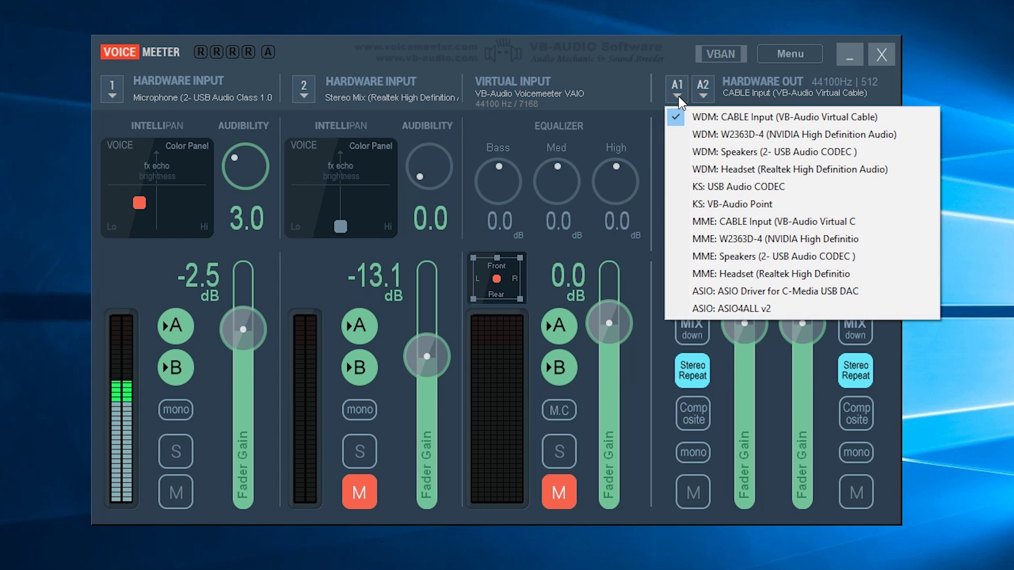
{"action": "left_click", "coordinate": [802, 123]}
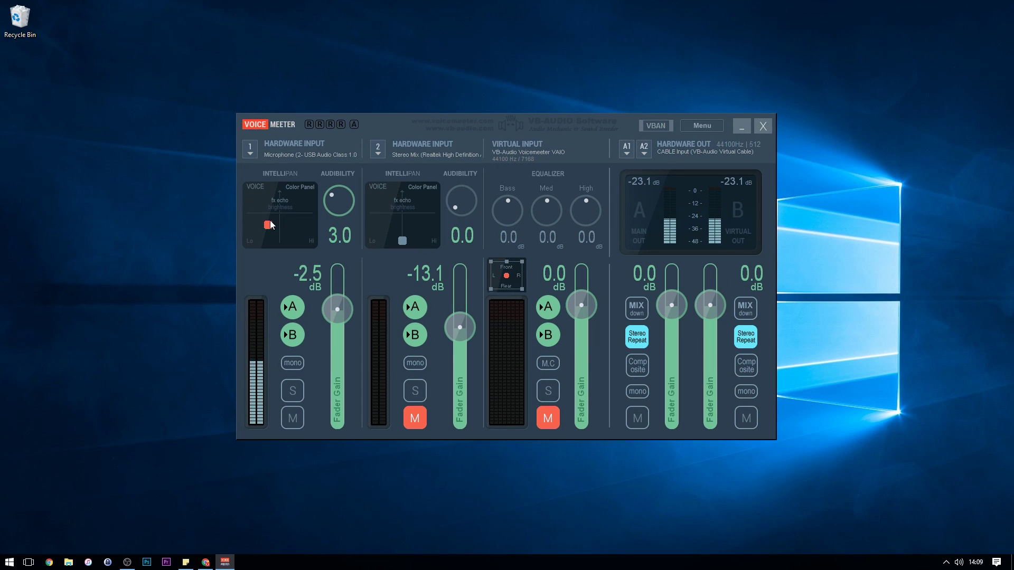
Launch Audacity from a Start-menu search for 'au' and list the recording devices
{"action": "key", "text": "super"}
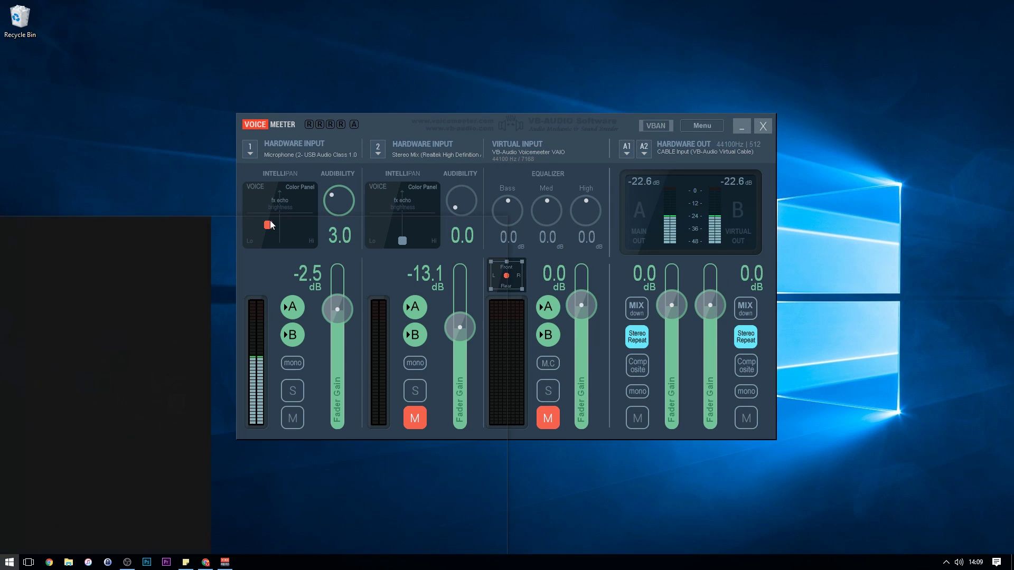
{"action": "type", "text": "au"}
{"action": "key", "text": "Return"}
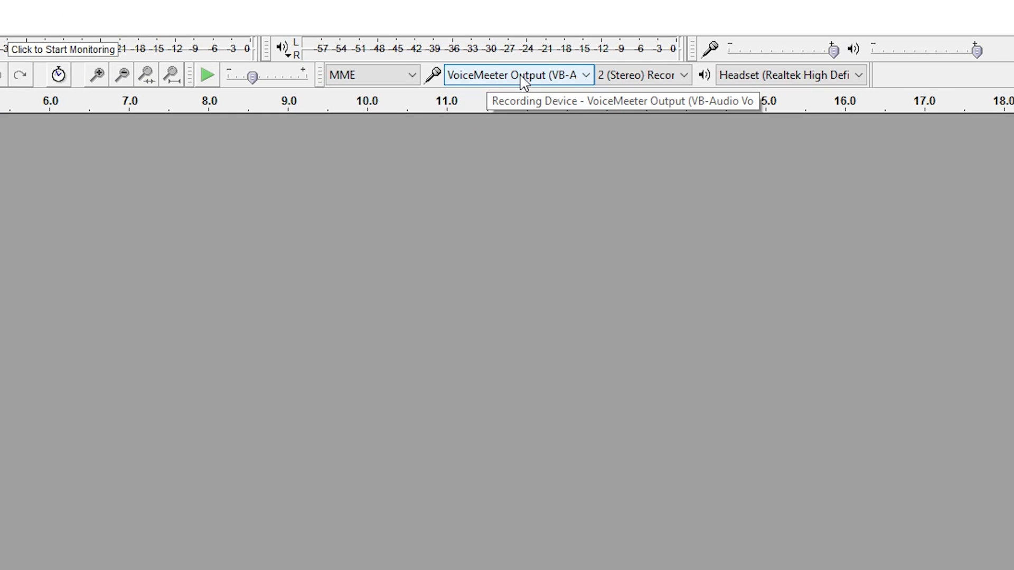
{"action": "left_click", "coordinate": [520, 80]}
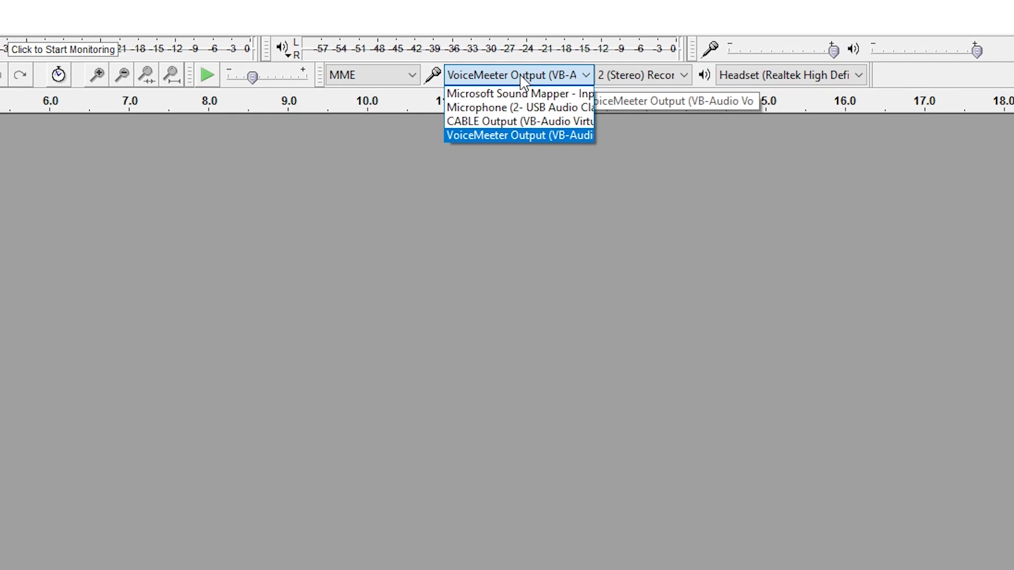
Record a take directly from the USB Microphone
{"action": "left_click", "coordinate": [554, 109]}
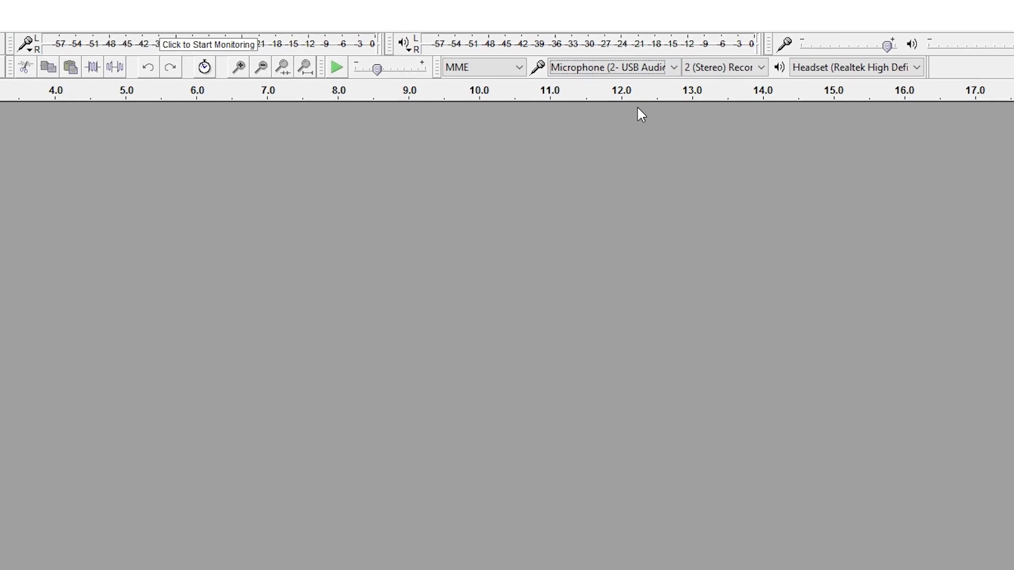
{"action": "left_click", "coordinate": [196, 49]}
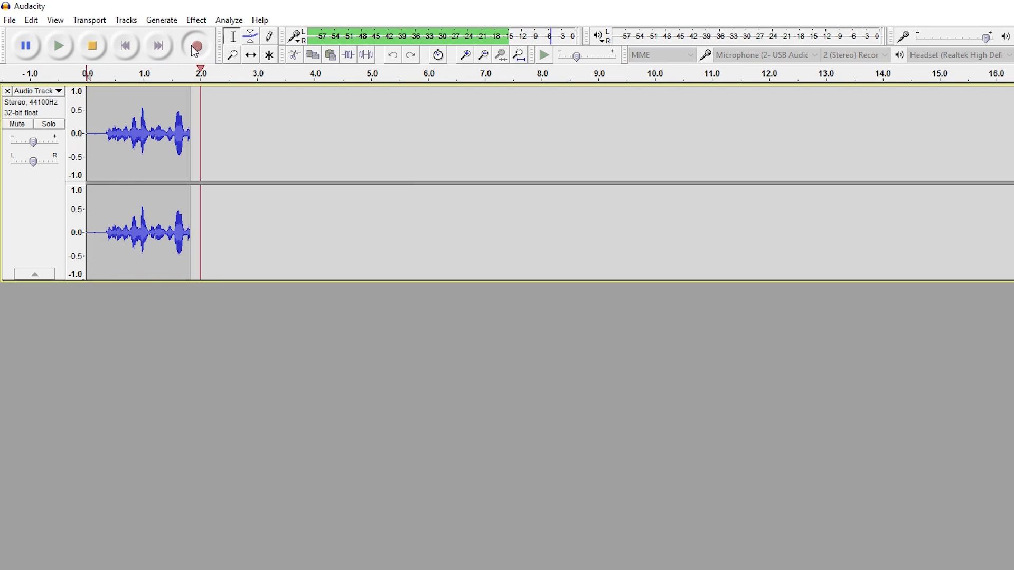
{"action": "left_click", "coordinate": [98, 47]}
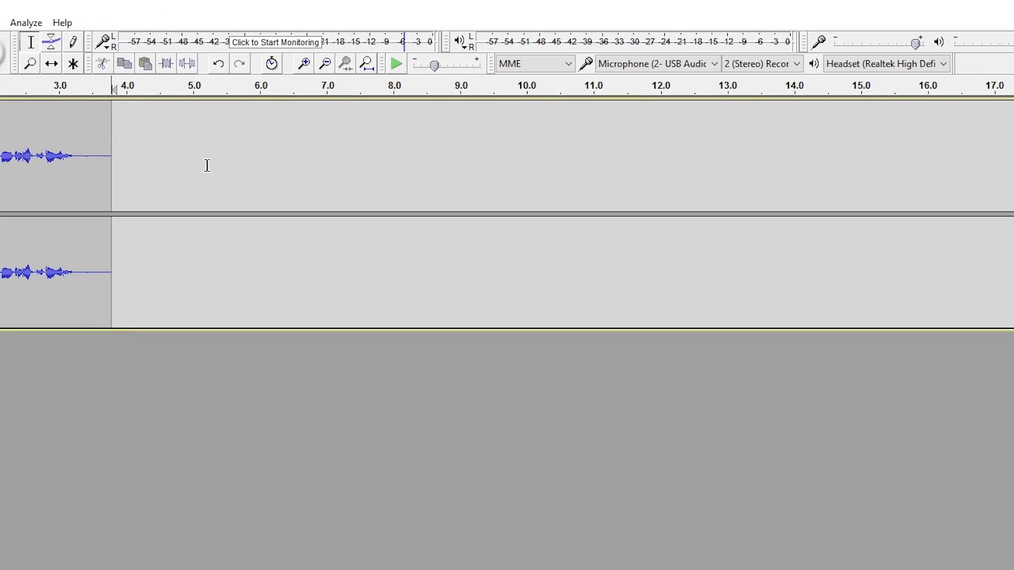
Record a second take with VoiceMeeter Output as the recording device
{"action": "left_click", "coordinate": [509, 84]}
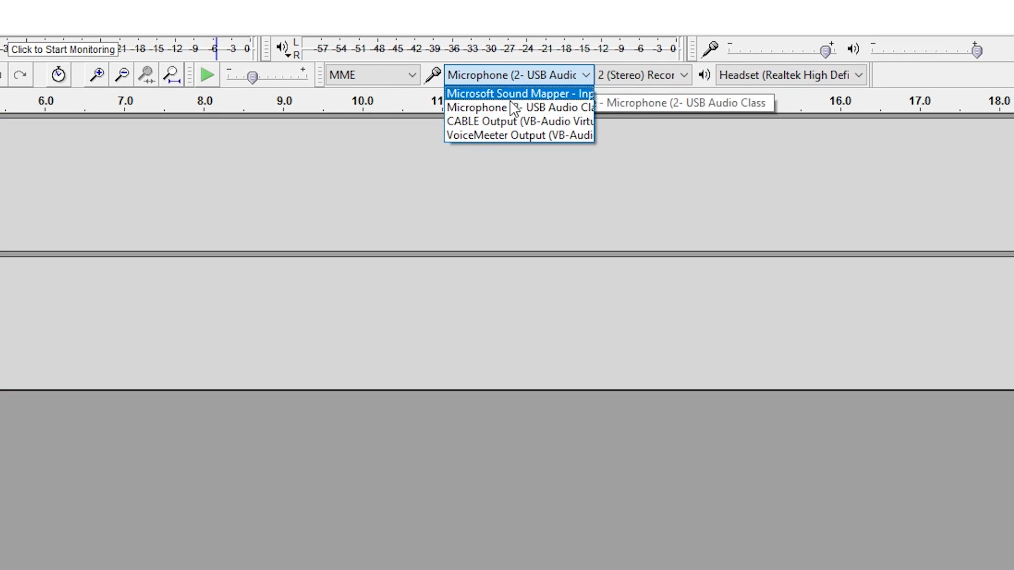
{"action": "left_click", "coordinate": [508, 134]}
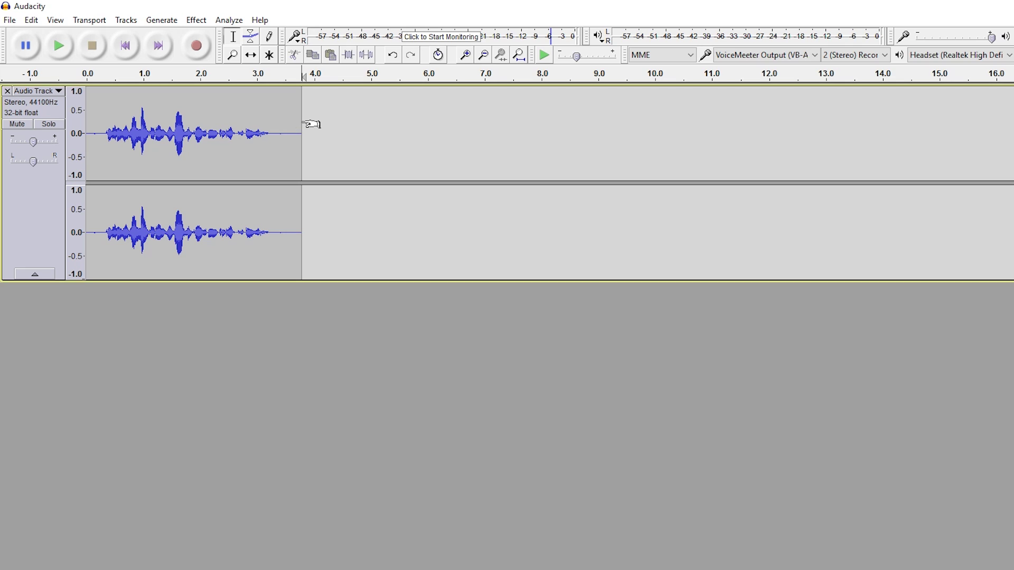
{"action": "left_click", "coordinate": [196, 46]}
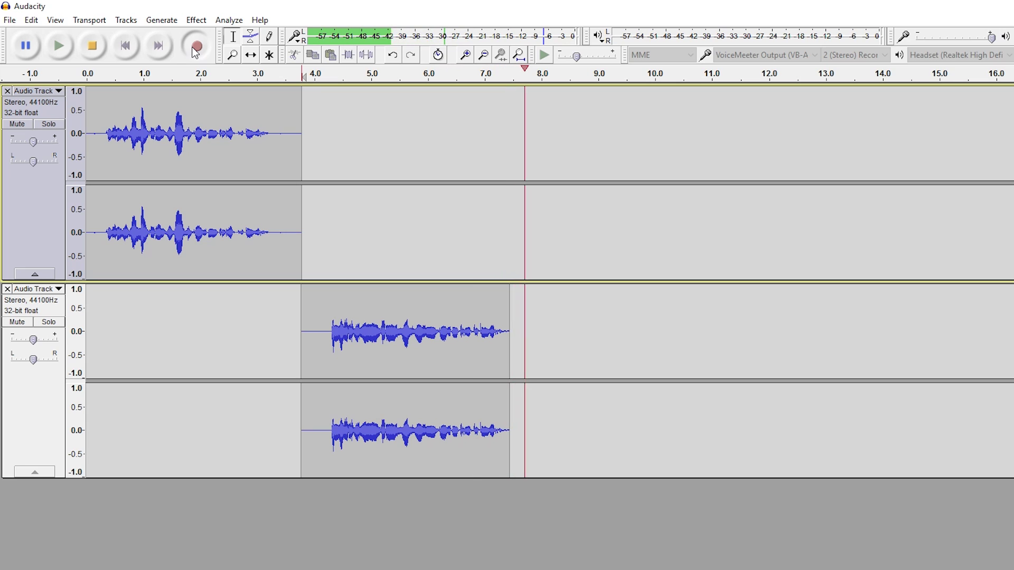
{"action": "left_click", "coordinate": [94, 48]}
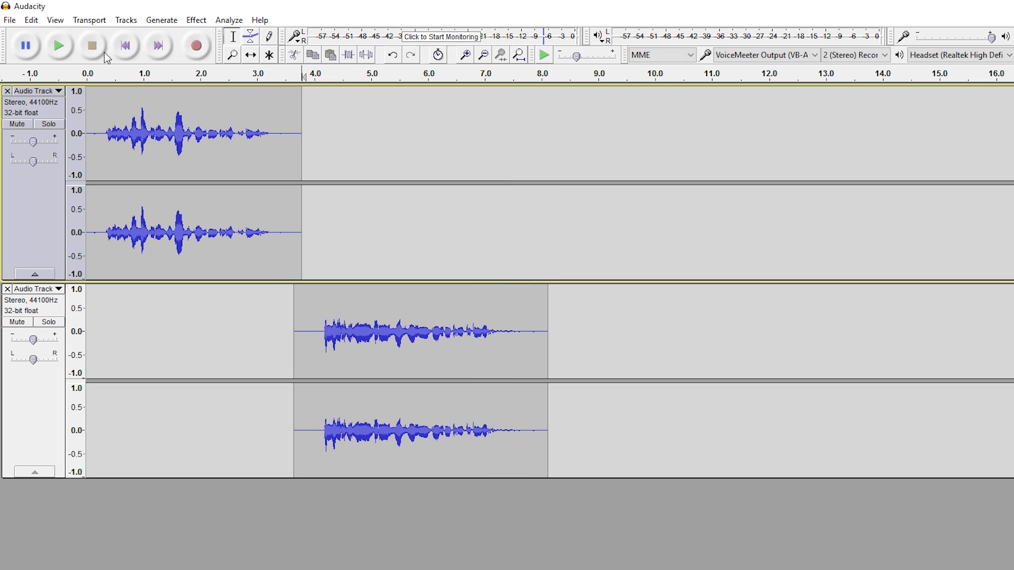
Play both Audacity takes from about 0.25 s to compare direct-mic and VoiceMeeter recordings
{"action": "left_click", "coordinate": [102, 121]}
{"action": "left_click", "coordinate": [66, 50]}
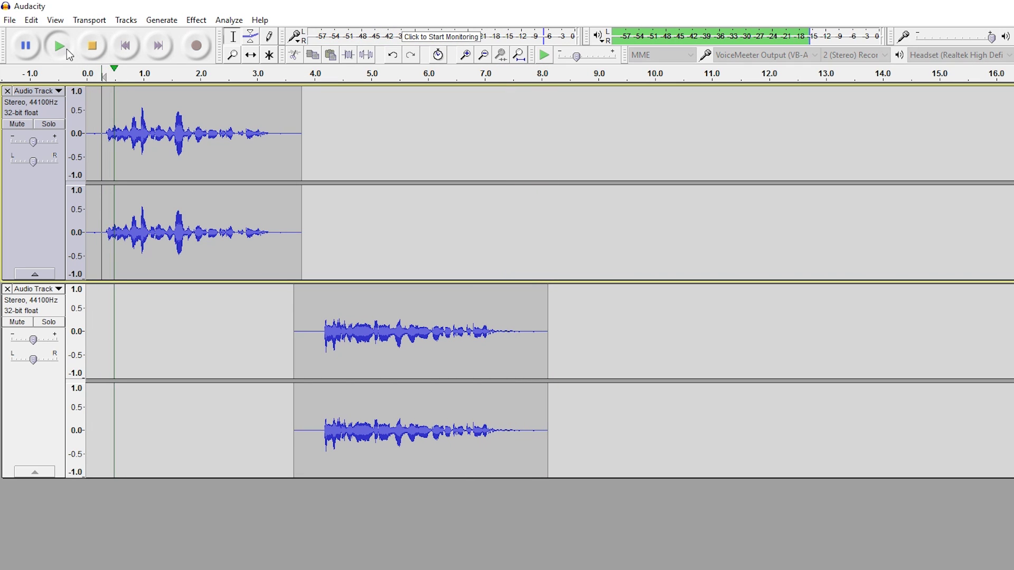